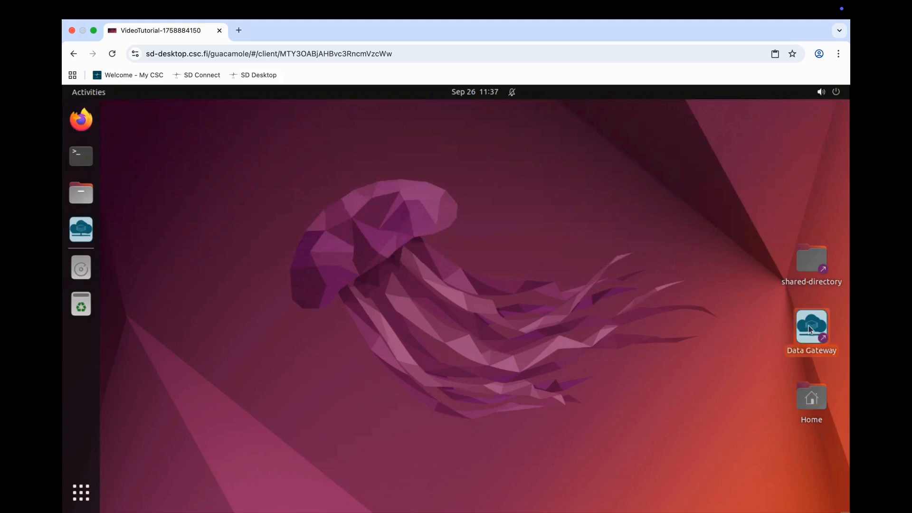
Sign in to Data Gateway through SD Connect with the CSC username and prepare Projects access to 100%
{"action": "double_click", "coordinate": [810, 329]}
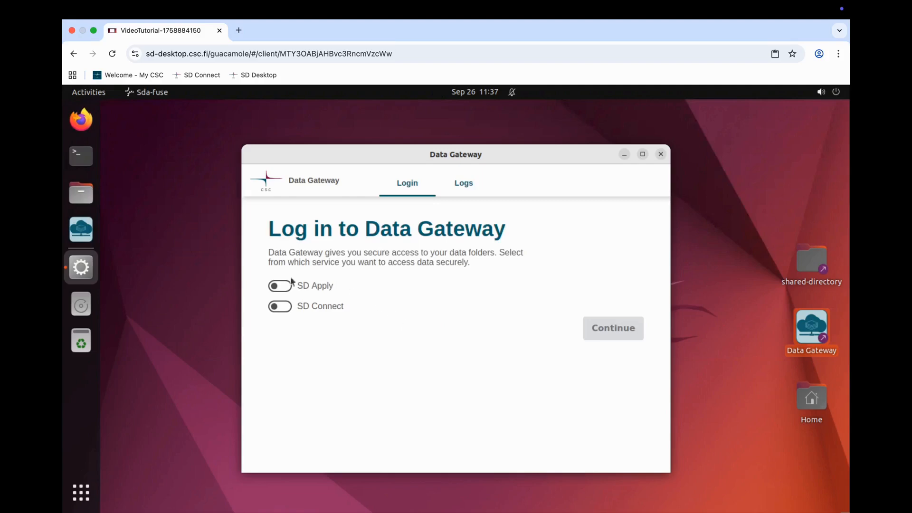
{"action": "left_click", "coordinate": [286, 307]}
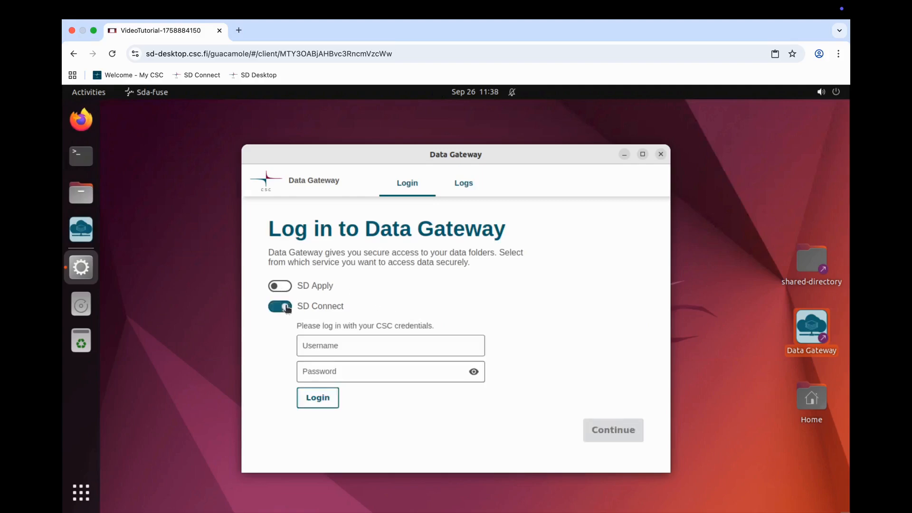
{"action": "left_click", "coordinate": [316, 341]}
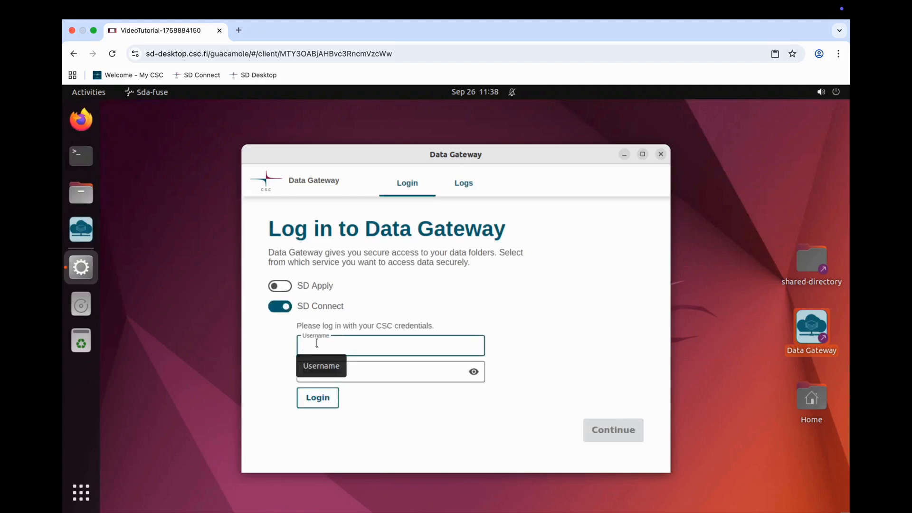
{"action": "type", "text": "csctest"}
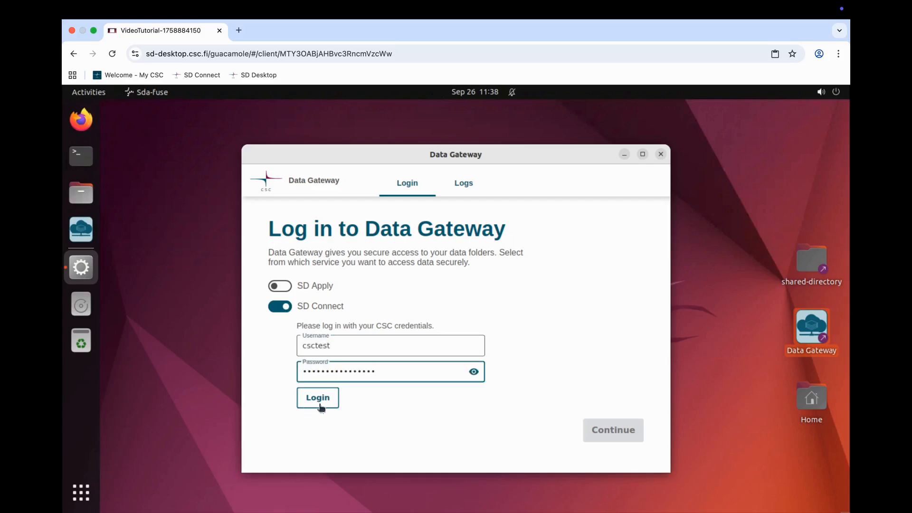
{"action": "left_click", "coordinate": [320, 404]}
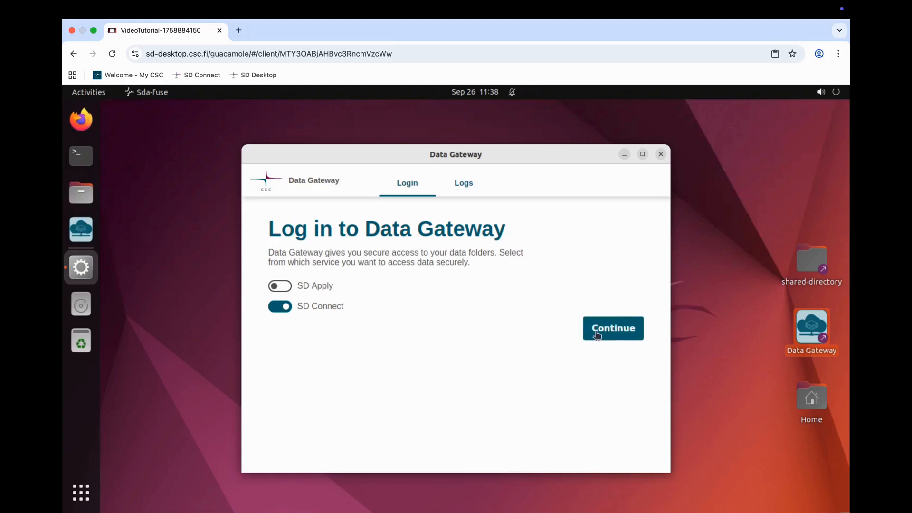
{"action": "left_click", "coordinate": [597, 336]}
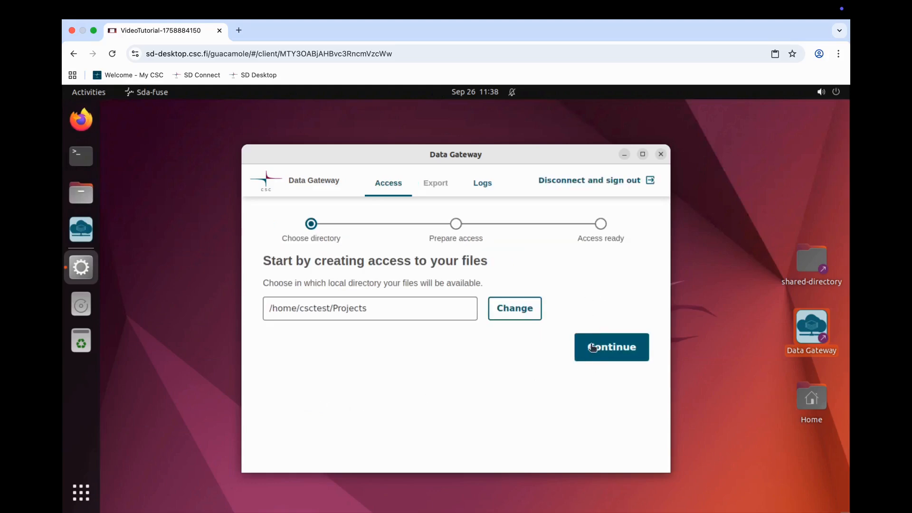
{"action": "left_click", "coordinate": [593, 349]}
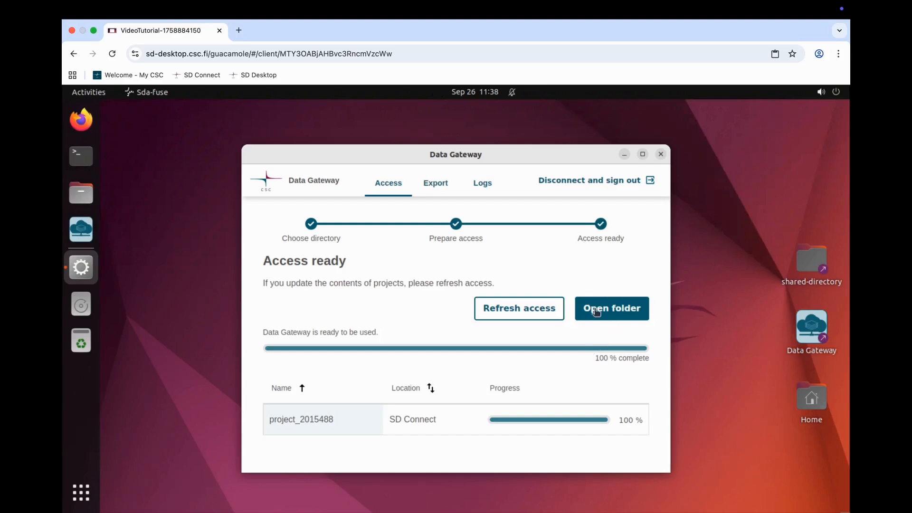
Browse to SD-Connect > project_2015488 > tools-for-sd-desktop and copy sd-installer-ubuntu22.desktop
{"action": "left_click", "coordinate": [596, 312]}
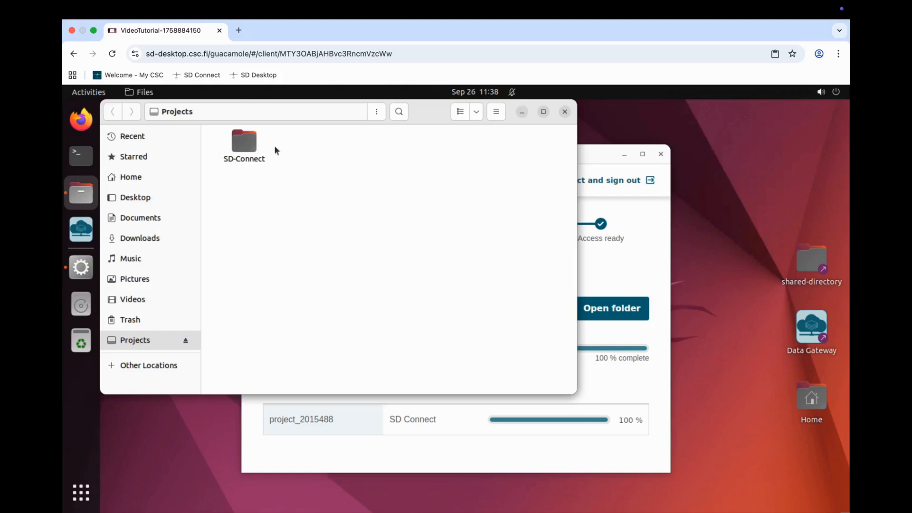
{"action": "double_click", "coordinate": [250, 147]}
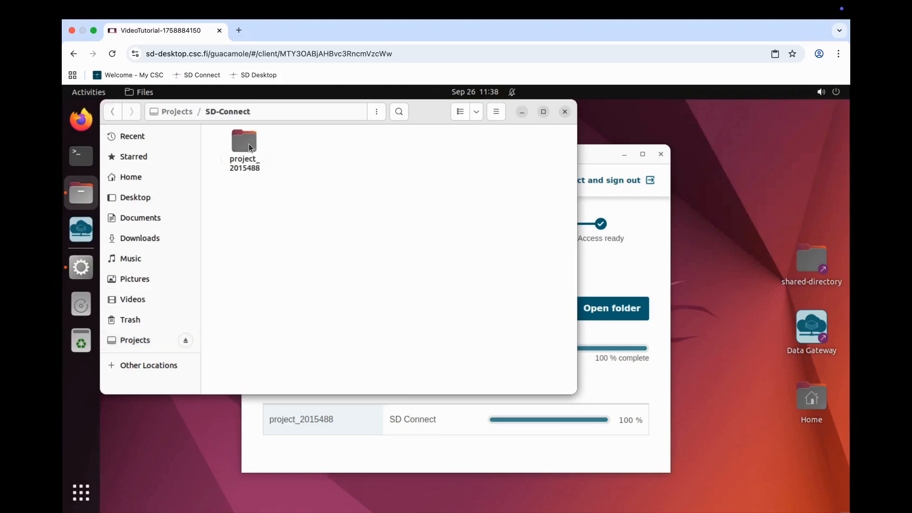
{"action": "double_click", "coordinate": [250, 148]}
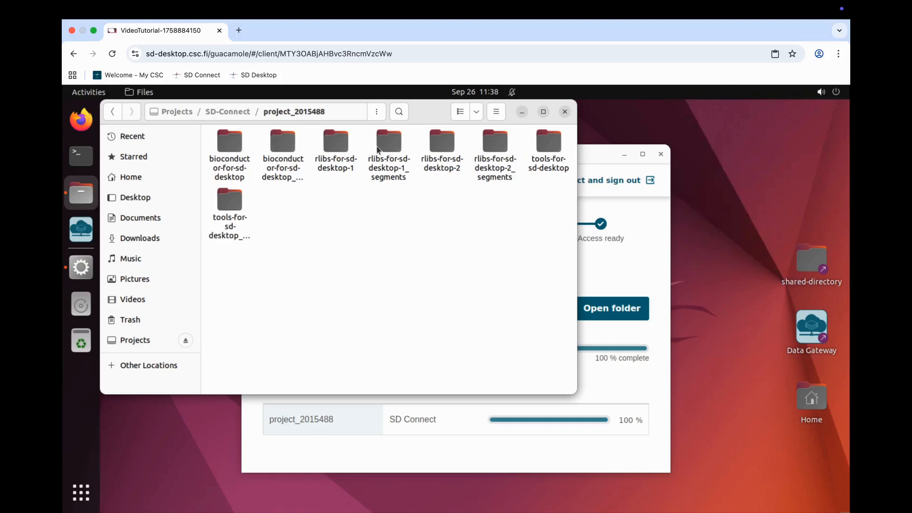
{"action": "double_click", "coordinate": [549, 142]}
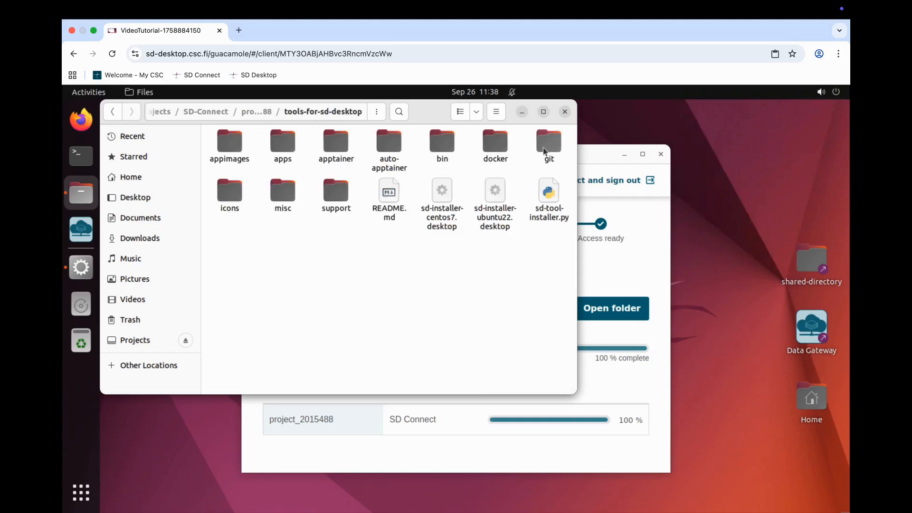
{"action": "right_click", "coordinate": [499, 193]}
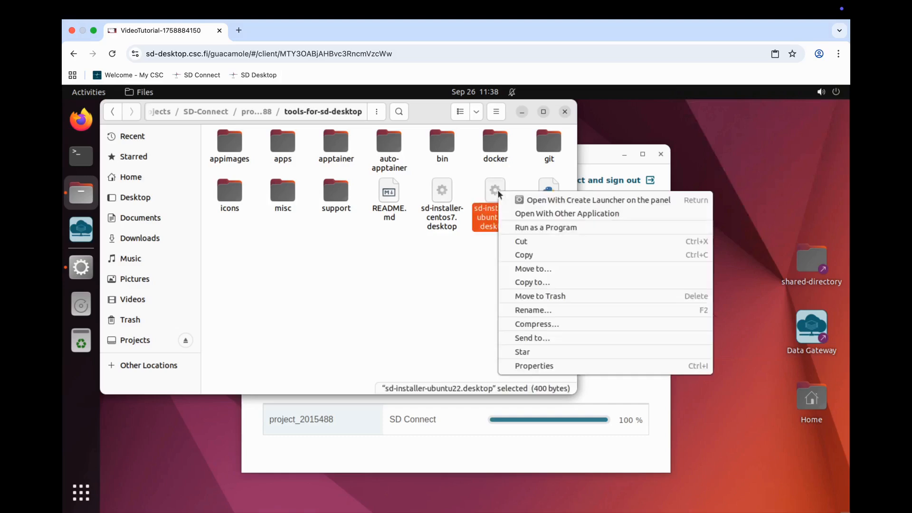
{"action": "left_click", "coordinate": [525, 255]}
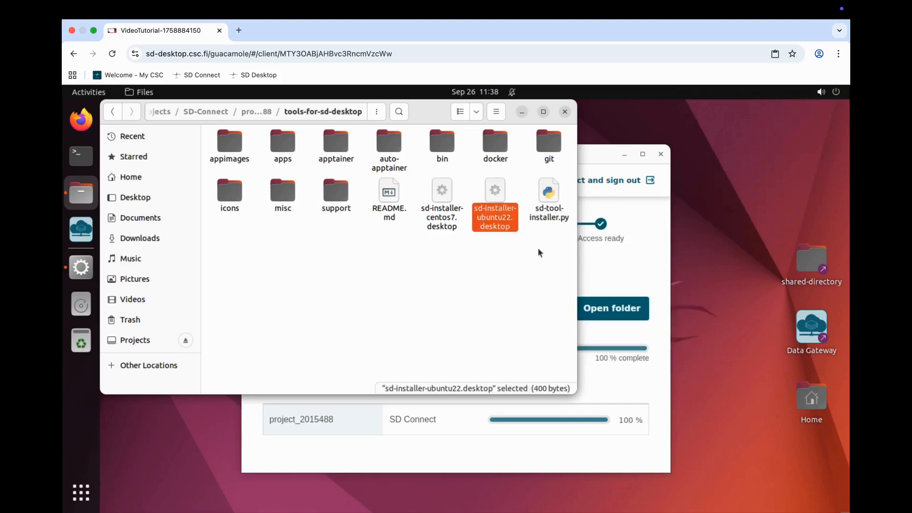
Paste the installer launcher onto the desktop, allow launching, and start SD-software-installer
{"action": "right_click", "coordinate": [729, 179]}
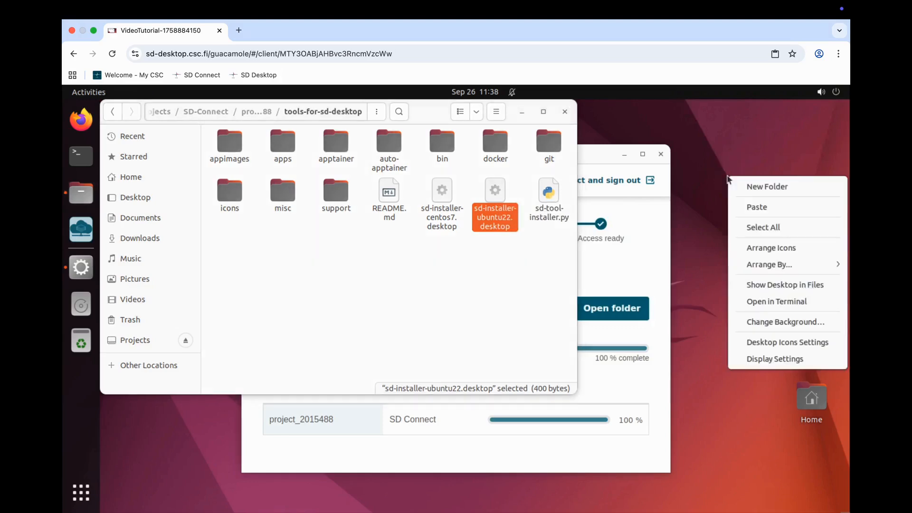
{"action": "left_click", "coordinate": [756, 208]}
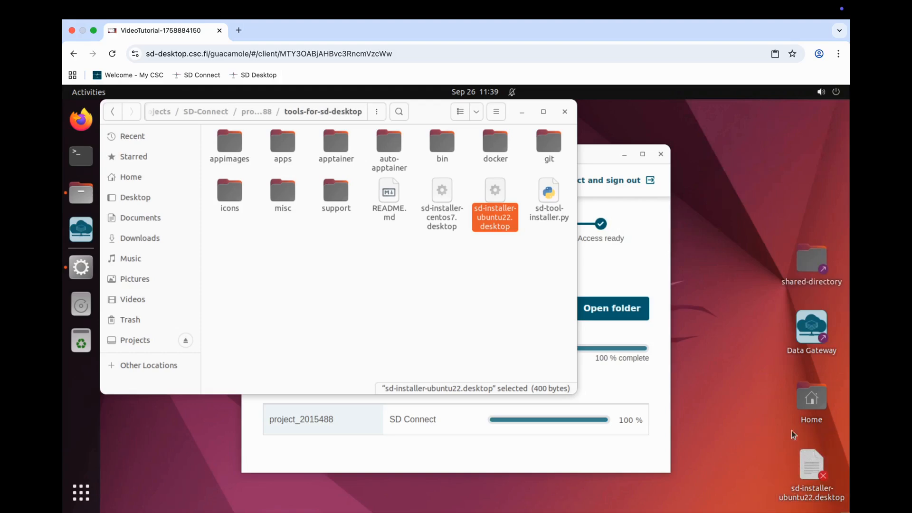
{"action": "right_click", "coordinate": [803, 465]}
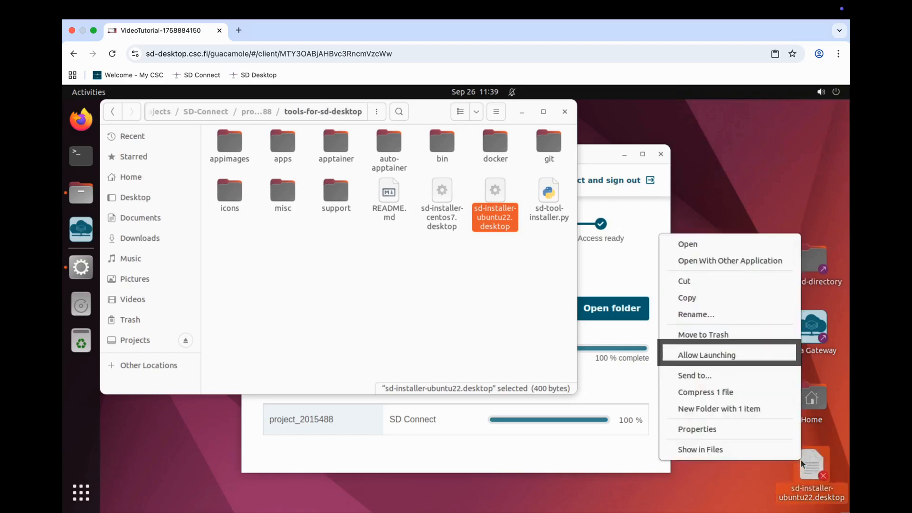
{"action": "left_click", "coordinate": [734, 357]}
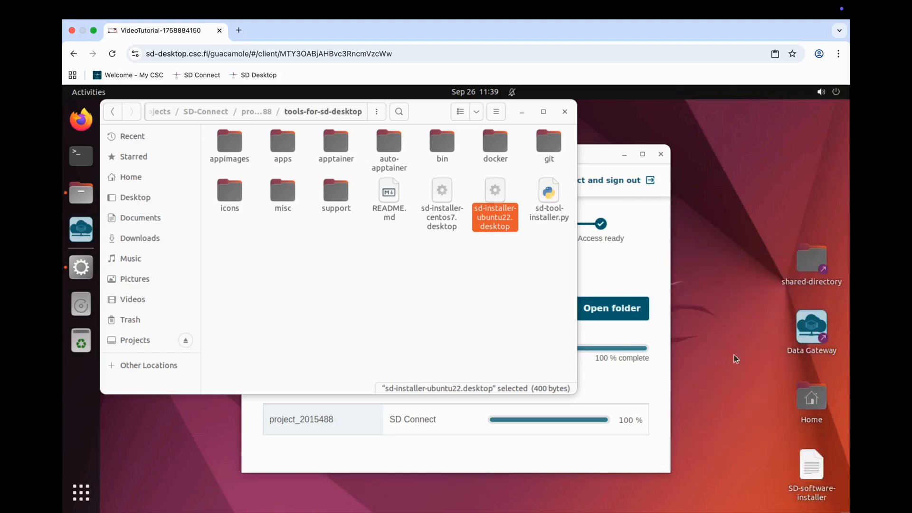
{"action": "left_click", "coordinate": [806, 469]}
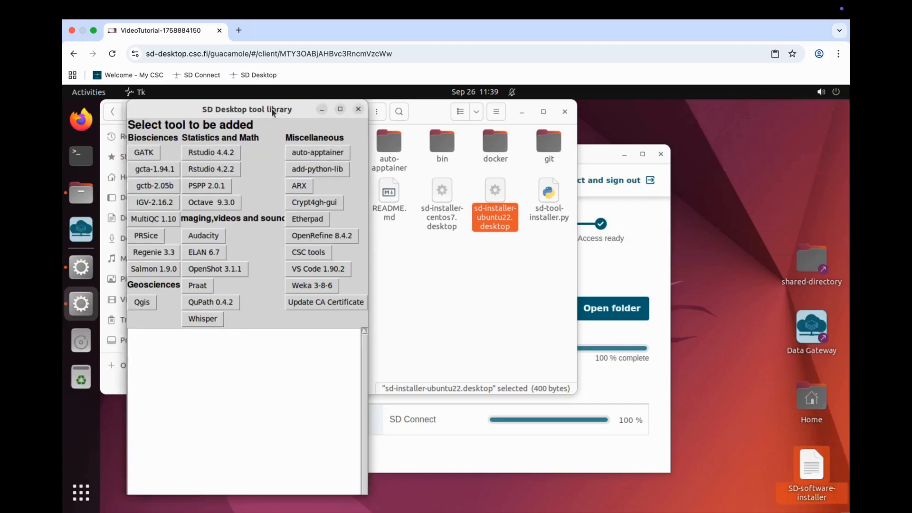
Install Rstudio 4.4.2 from the Statistics and Math section of the tool library
{"action": "left_click_drag", "start_coordinate": [272, 107], "coordinate": [285, 107]}
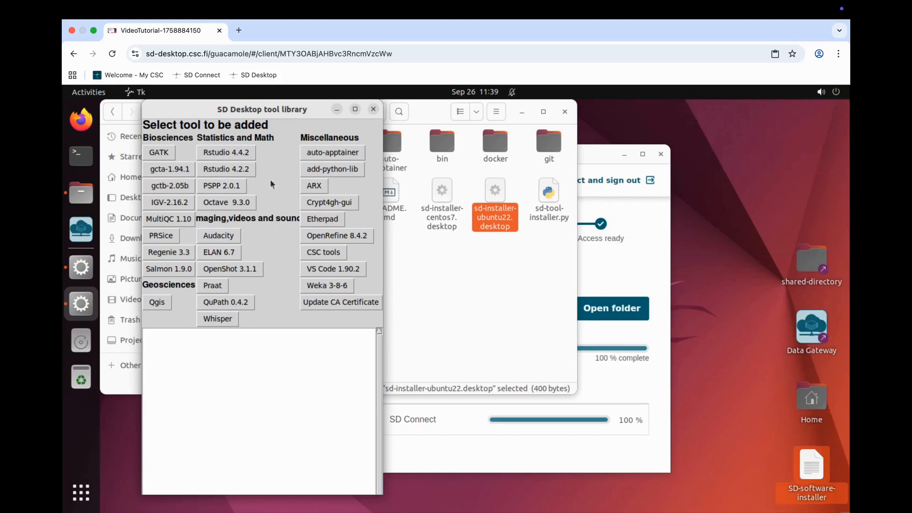
{"action": "left_click", "coordinate": [227, 153]}
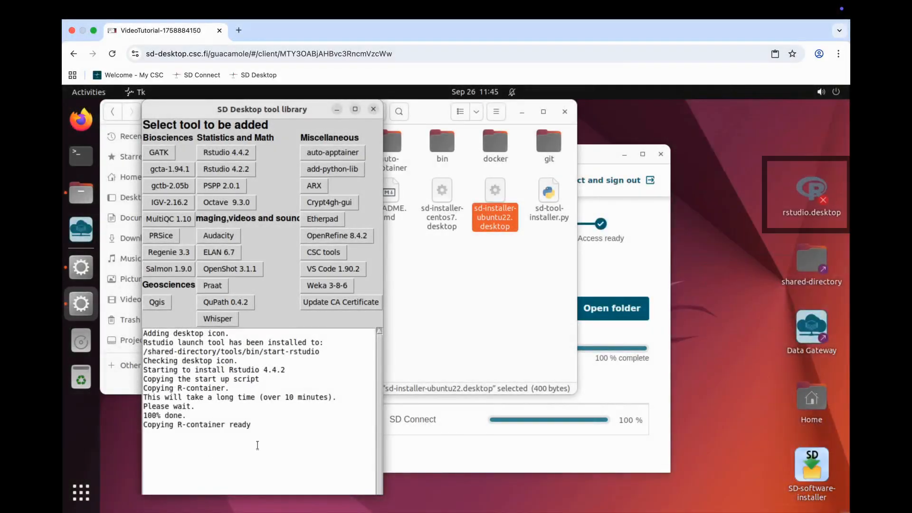
Allow the new rstudio.desktop launcher to run
{"action": "right_click", "coordinate": [806, 196]}
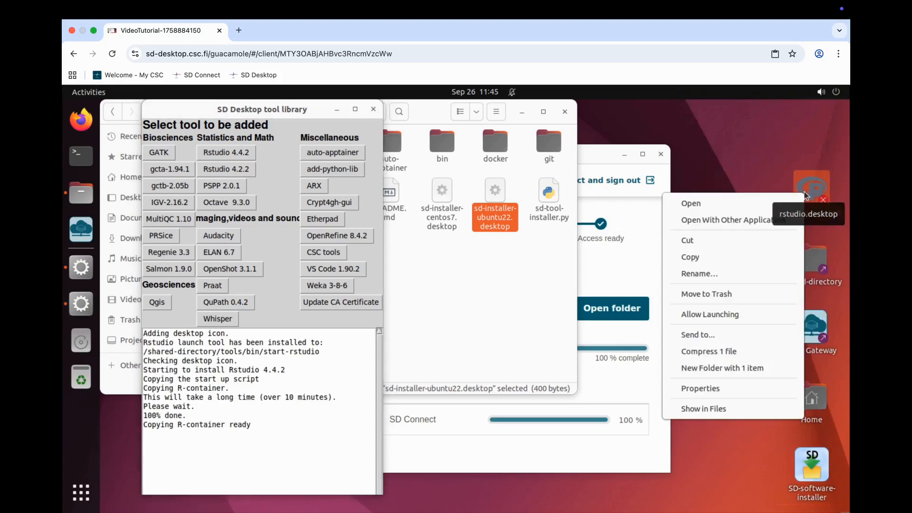
{"action": "left_click", "coordinate": [723, 315]}
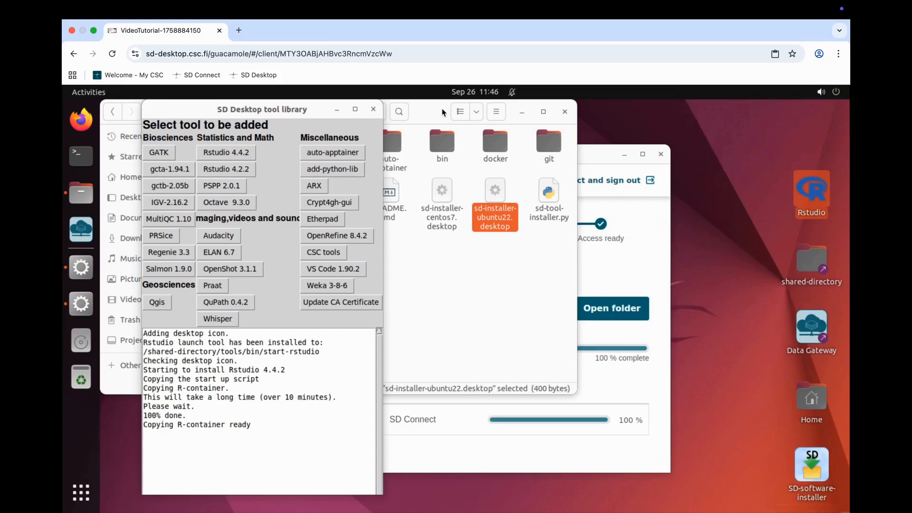
{"action": "left_click_drag", "start_coordinate": [437, 111], "coordinate": [313, 276]}
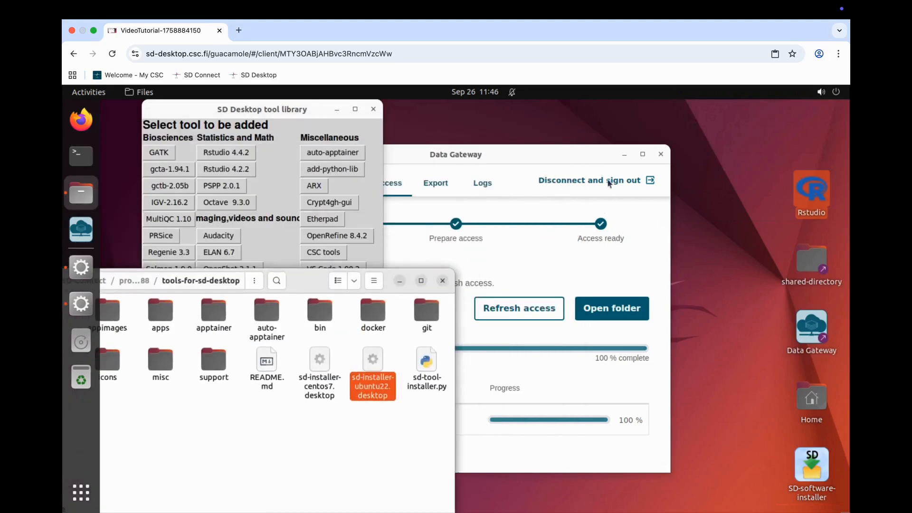
Open RStudio 4.4.2 from the Rstudio desktop icon to confirm it works, then close it
{"action": "right_click", "coordinate": [816, 191]}
{"action": "left_click", "coordinate": [779, 199]}
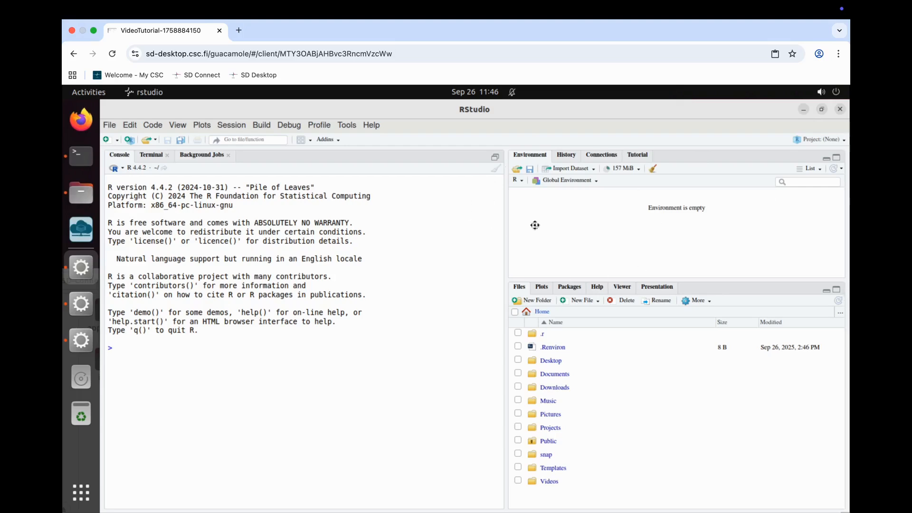
{"action": "left_click", "coordinate": [840, 109]}
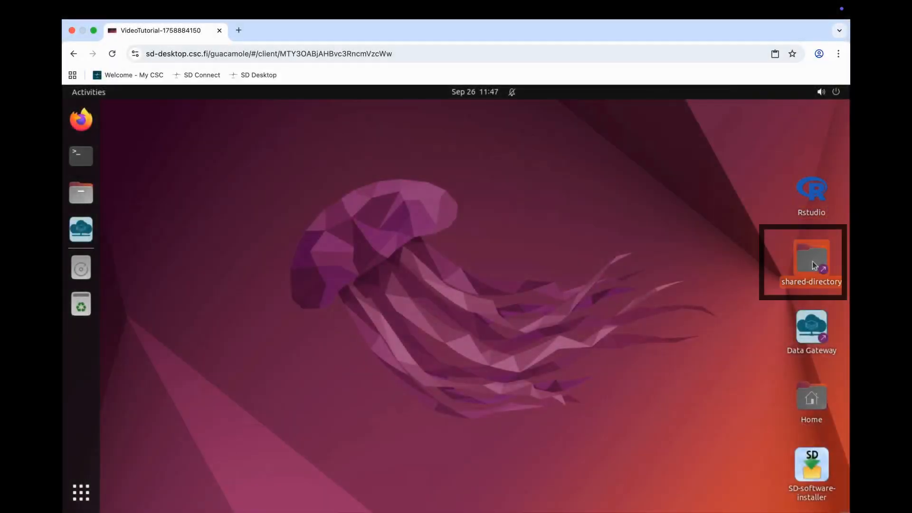
{"action": "double_click", "coordinate": [813, 261]}
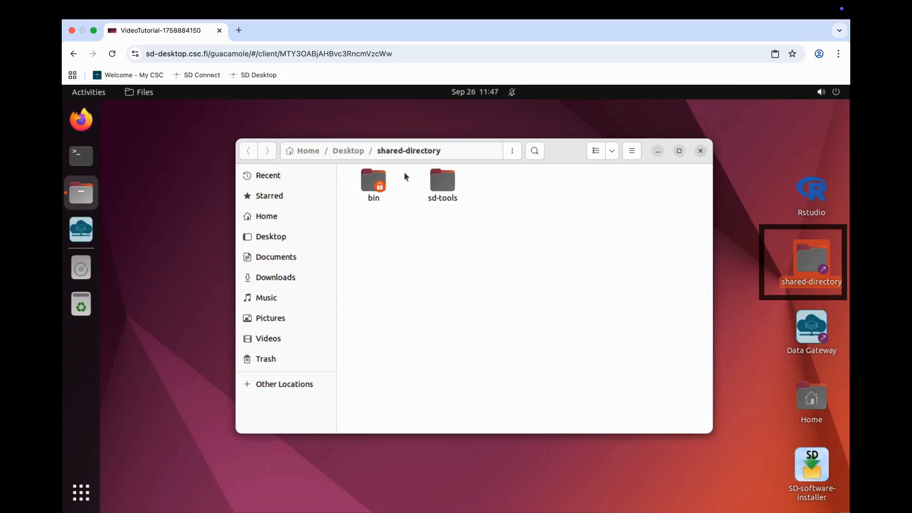
{"action": "left_click", "coordinate": [447, 189]}
{"action": "double_click", "coordinate": [447, 189]}
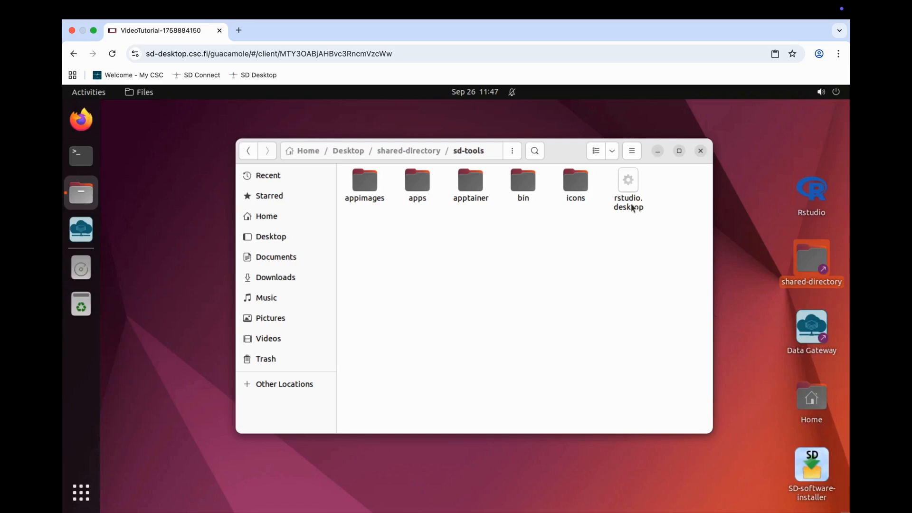
{"action": "left_click", "coordinate": [701, 151]}
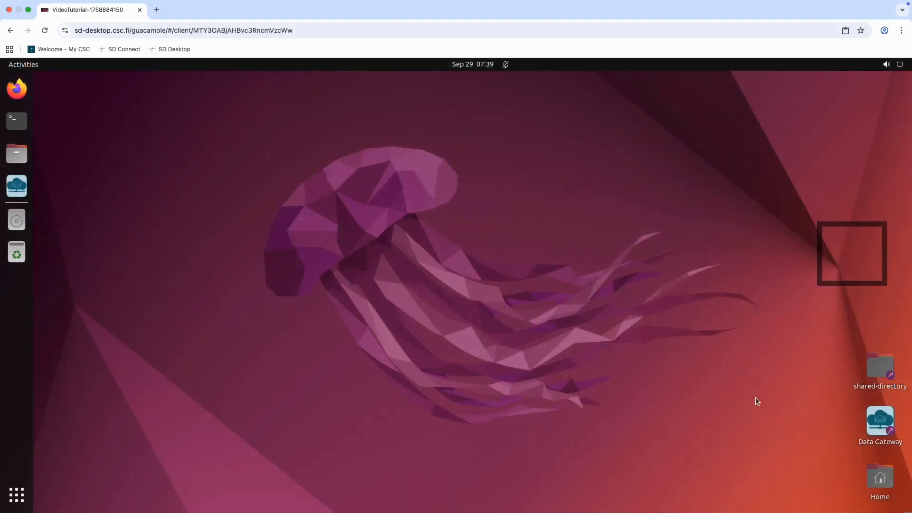
{"action": "left_click", "coordinate": [871, 375]}
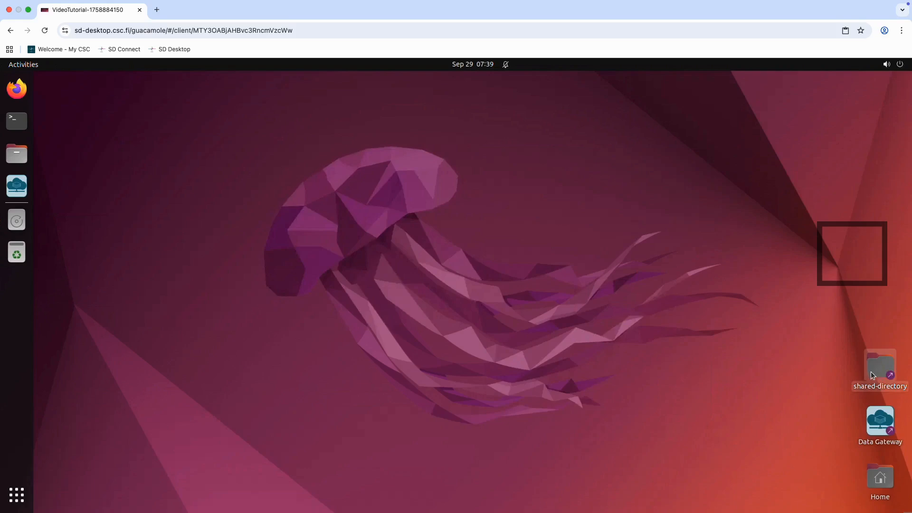
{"action": "double_click", "coordinate": [871, 374]}
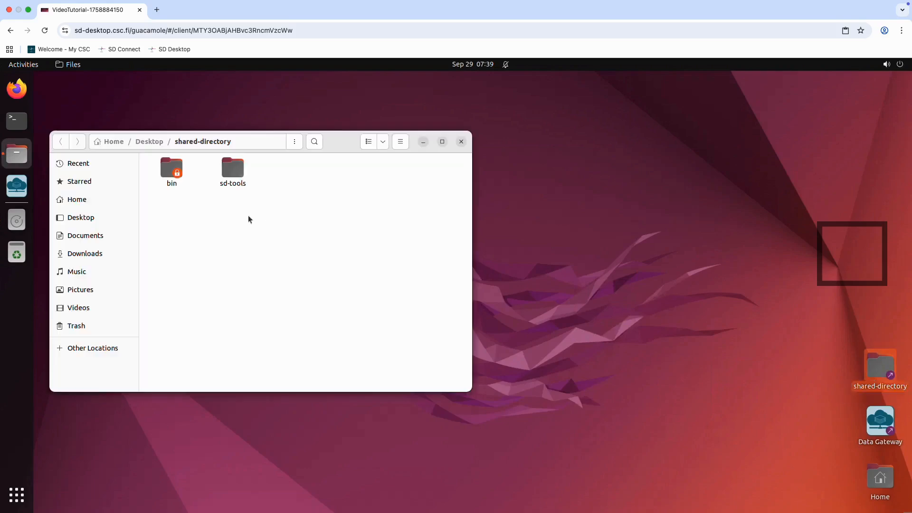
{"action": "double_click", "coordinate": [232, 171]}
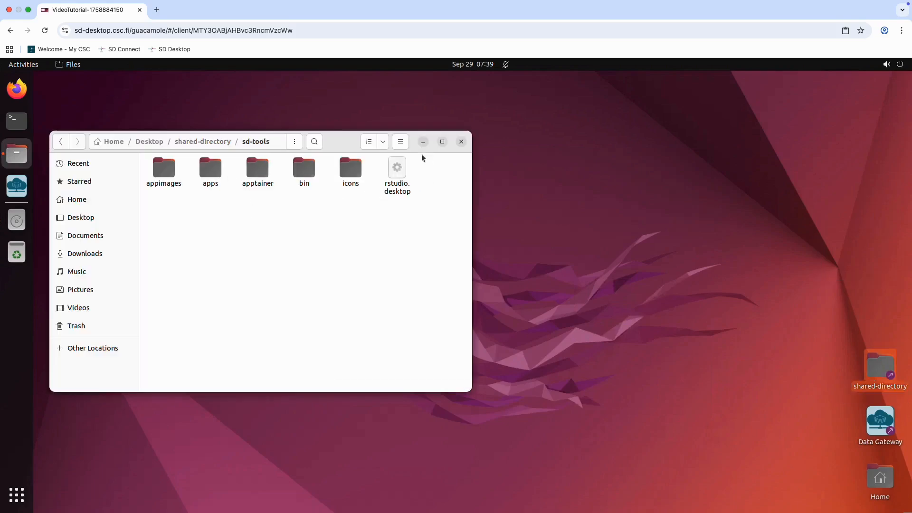
{"action": "left_click", "coordinate": [462, 142]}
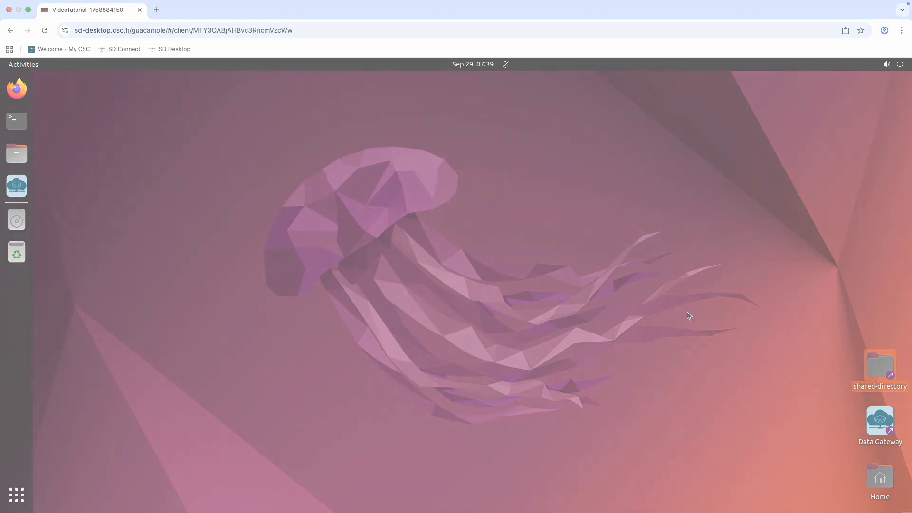